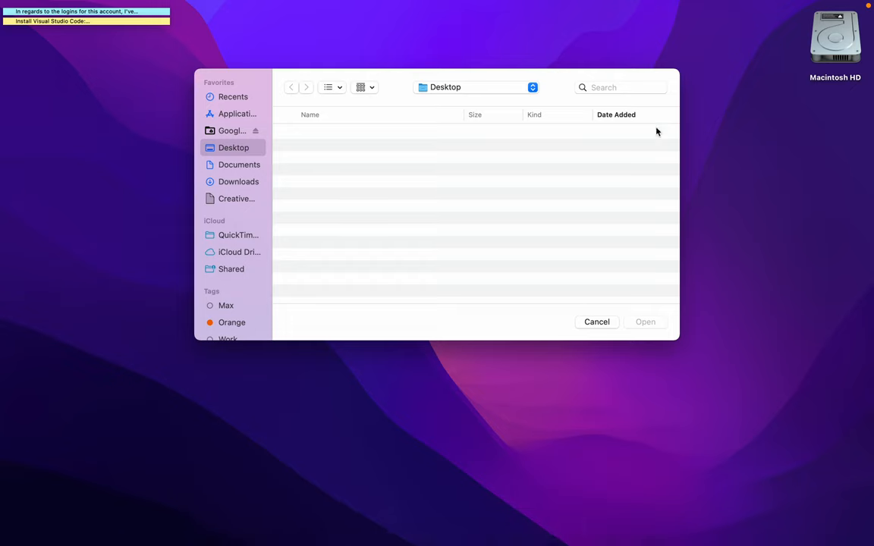
Step: Browse Finder to Documents/CNMS_165_Web_Production to review its Week folders, then close the window
{"action": "left_click", "coordinate": [730, 108]}
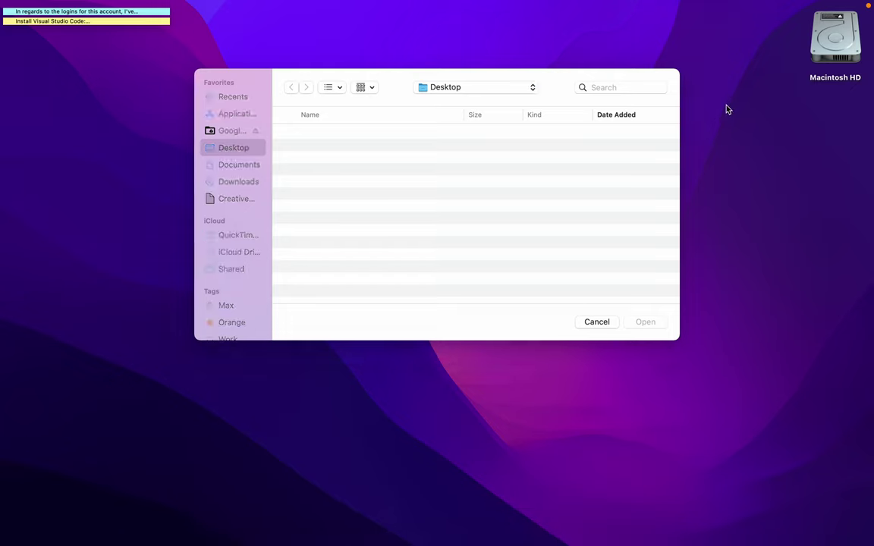
{"action": "double_click", "coordinate": [817, 50]}
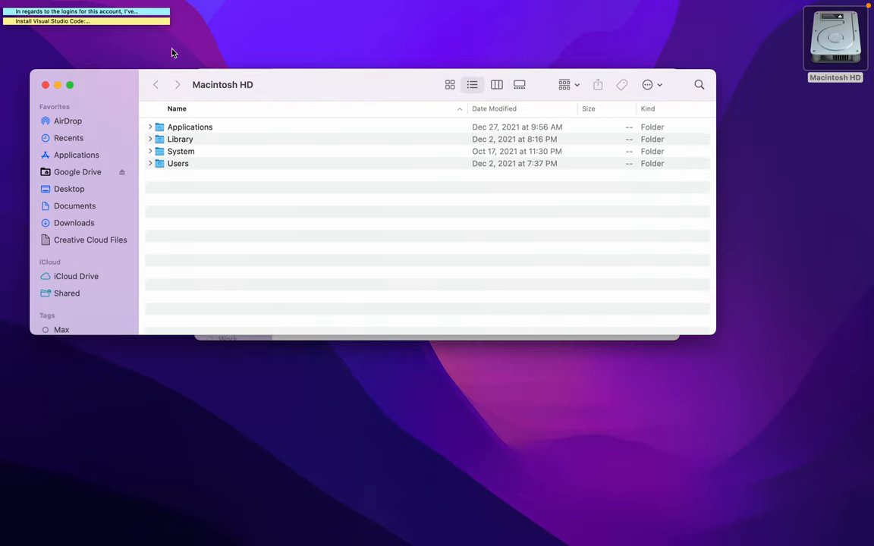
{"action": "left_click", "coordinate": [67, 209]}
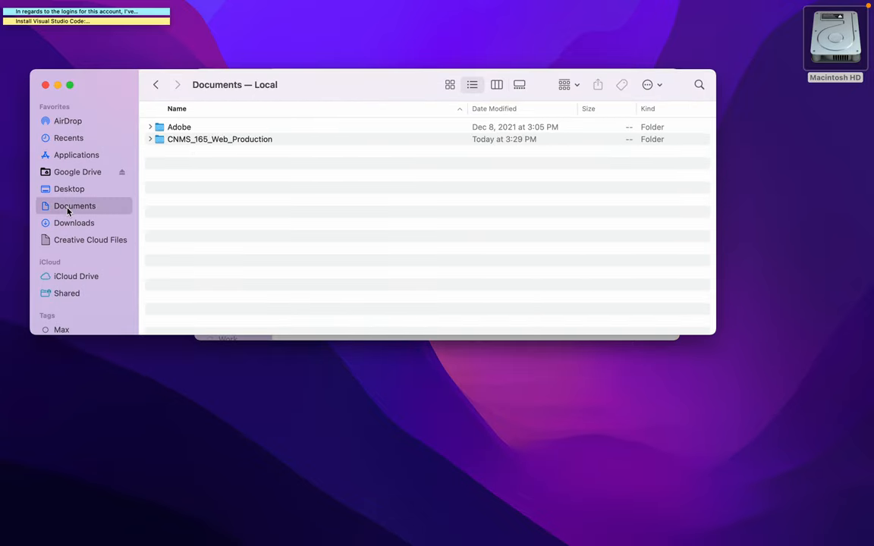
{"action": "left_click", "coordinate": [217, 142]}
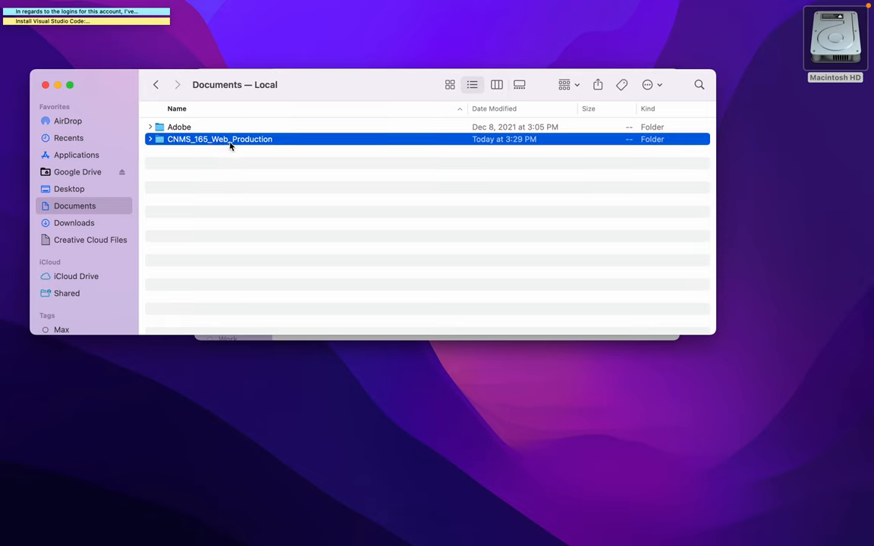
{"action": "left_click", "coordinate": [150, 139]}
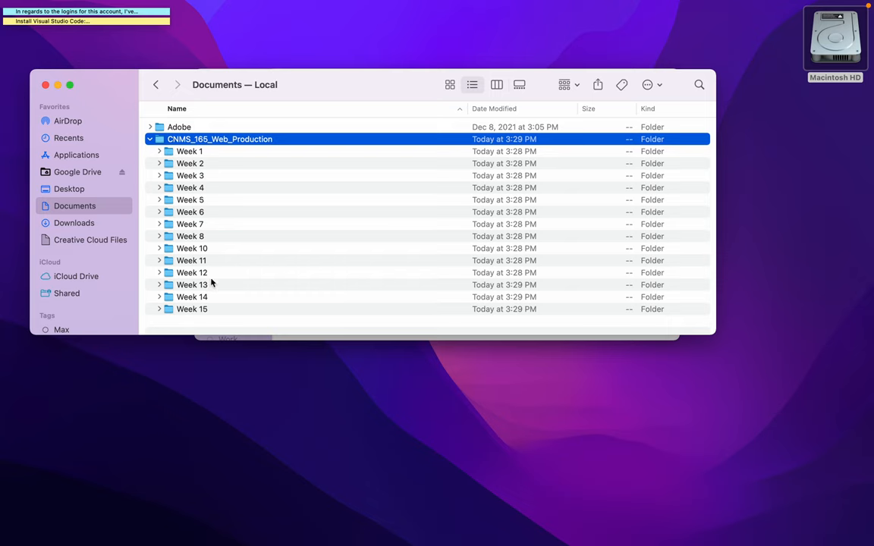
{"action": "left_click", "coordinate": [196, 239]}
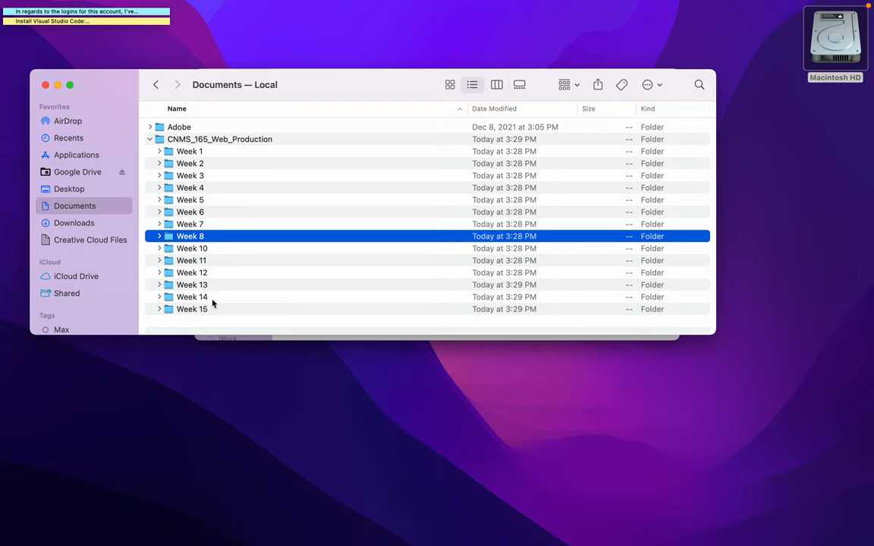
{"action": "left_click", "coordinate": [45, 84]}
{"action": "mouse_move", "coordinate": [429, 538]}
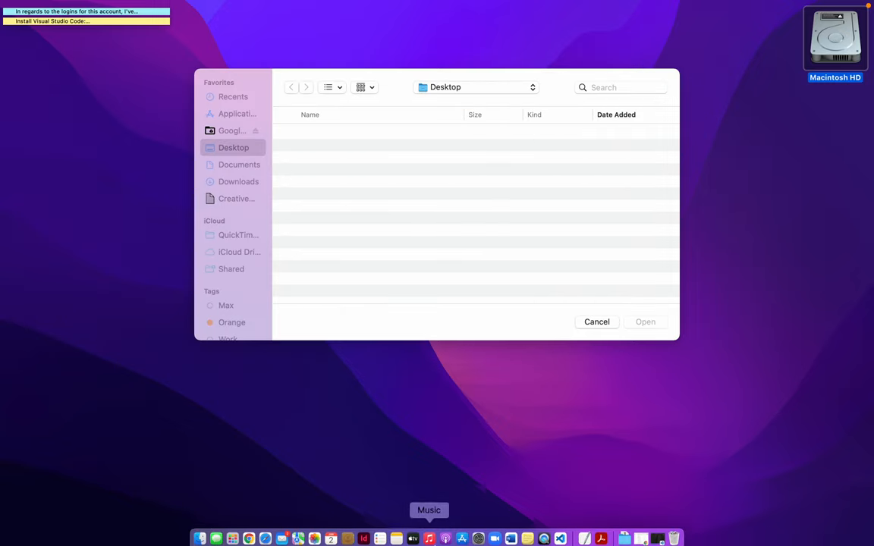
Step: Return to the Brightspace course tab at full screen width and go to the Lab 1 (3 parts) page
{"action": "left_click", "coordinate": [249, 531]}
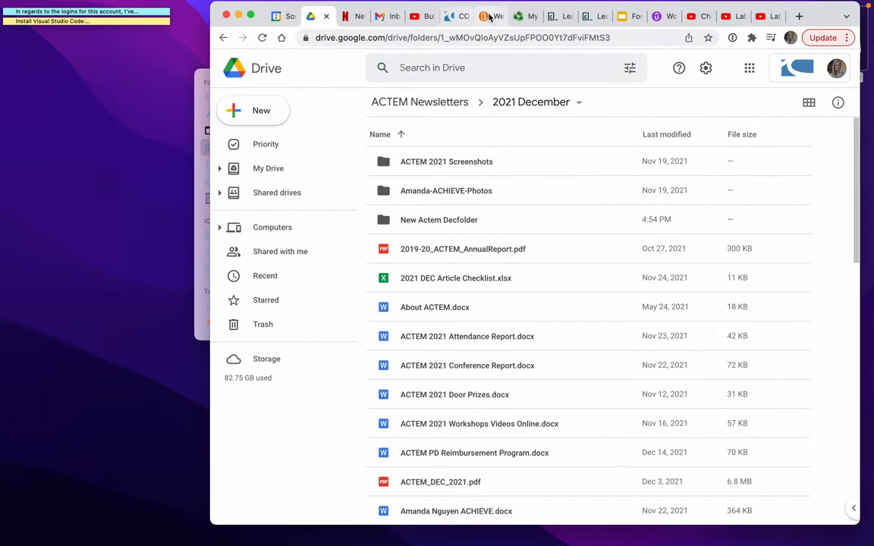
{"action": "left_click", "coordinate": [490, 17]}
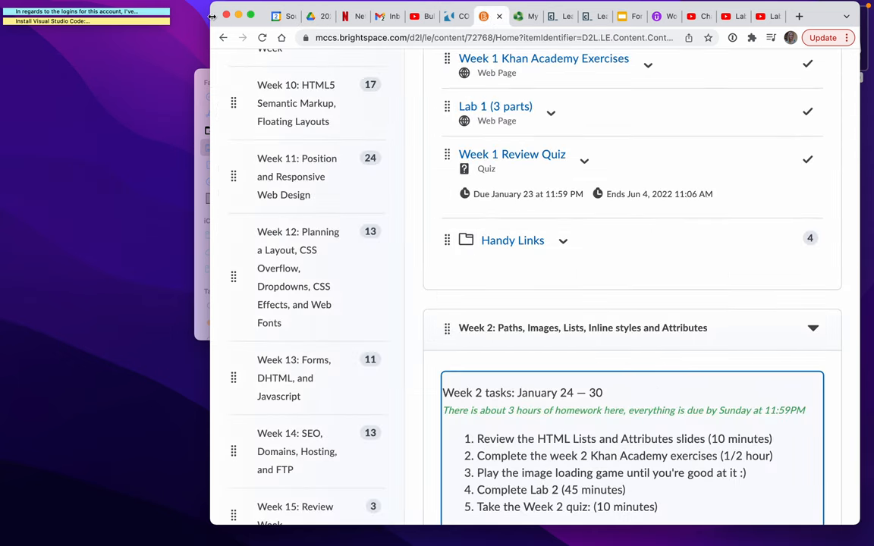
{"action": "left_click_drag", "start_coordinate": [50, 20], "coordinate": [3, 21]}
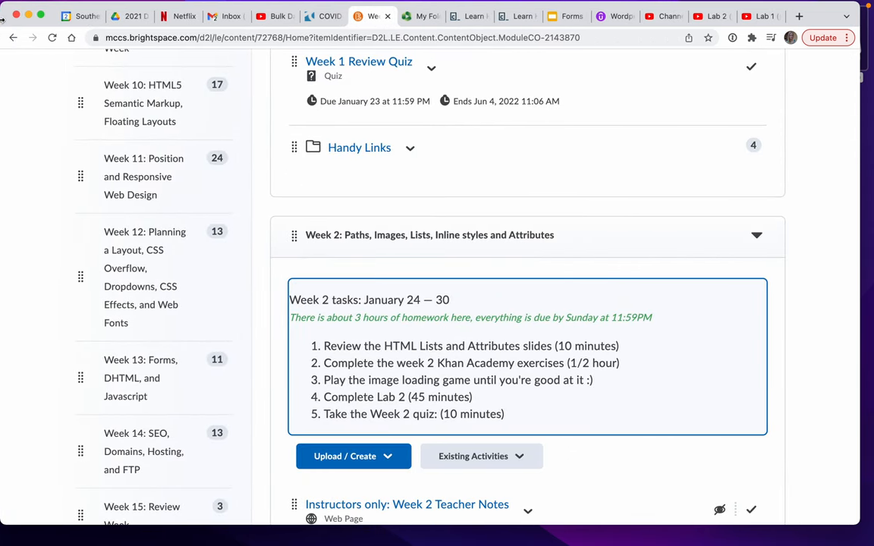
{"action": "scroll", "coordinate": [457, 206], "scroll_direction": "up", "scroll_amount": 10}
{"action": "scroll", "coordinate": [457, 206], "scroll_direction": "up", "scroll_amount": 4}
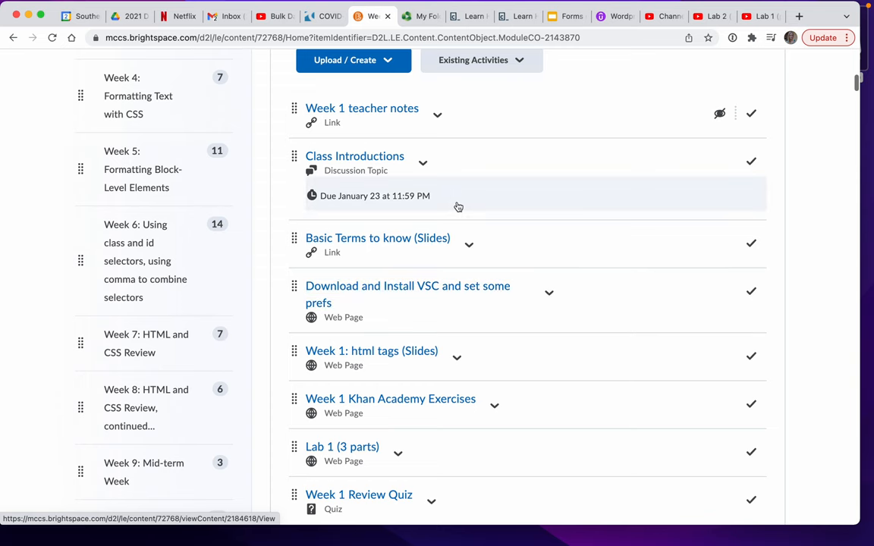
{"action": "scroll", "coordinate": [457, 206], "scroll_direction": "up", "scroll_amount": 1}
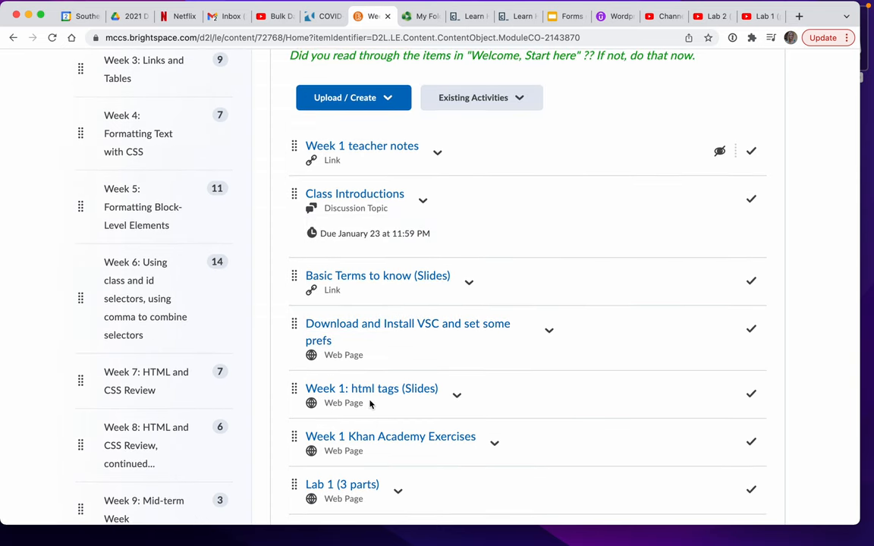
{"action": "scroll", "coordinate": [370, 404], "scroll_direction": "down", "scroll_amount": 3}
{"action": "scroll", "coordinate": [379, 406], "scroll_direction": "down", "scroll_amount": 1}
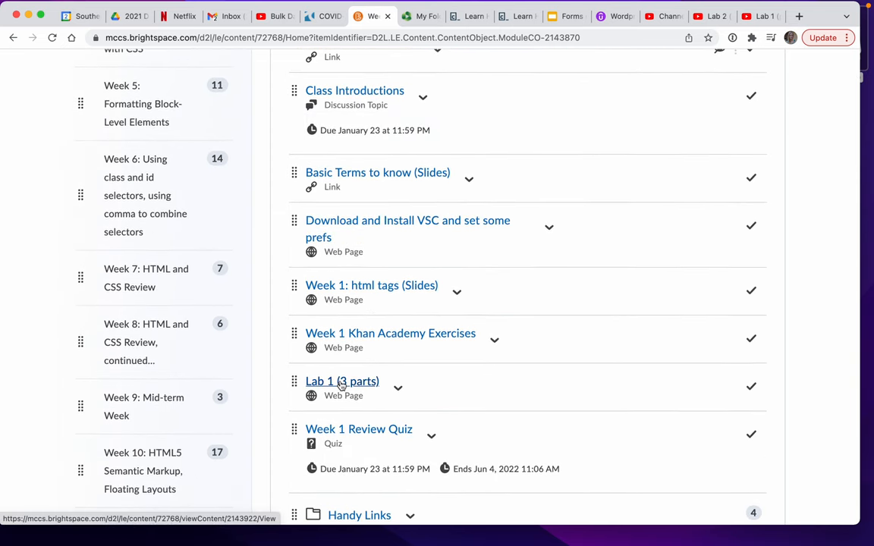
{"action": "left_click", "coordinate": [341, 381]}
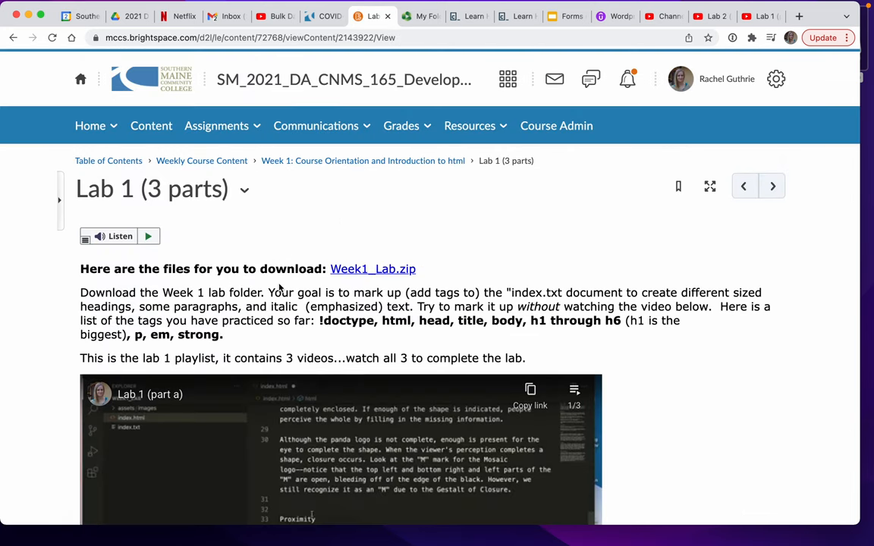
Step: Download Week1_Lab.zip and reveal the downloaded file in Finder's Downloads folder
{"action": "left_click", "coordinate": [368, 272]}
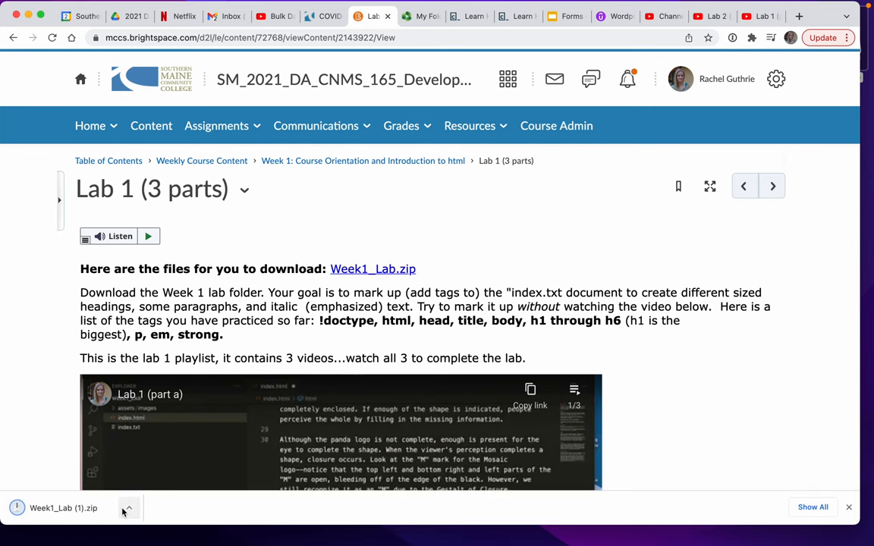
{"action": "left_click", "coordinate": [129, 509]}
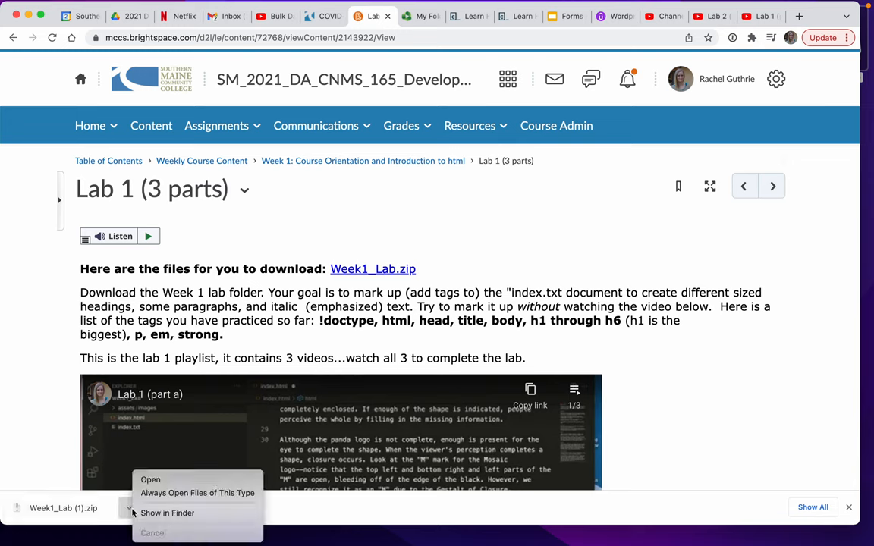
{"action": "left_click", "coordinate": [144, 514]}
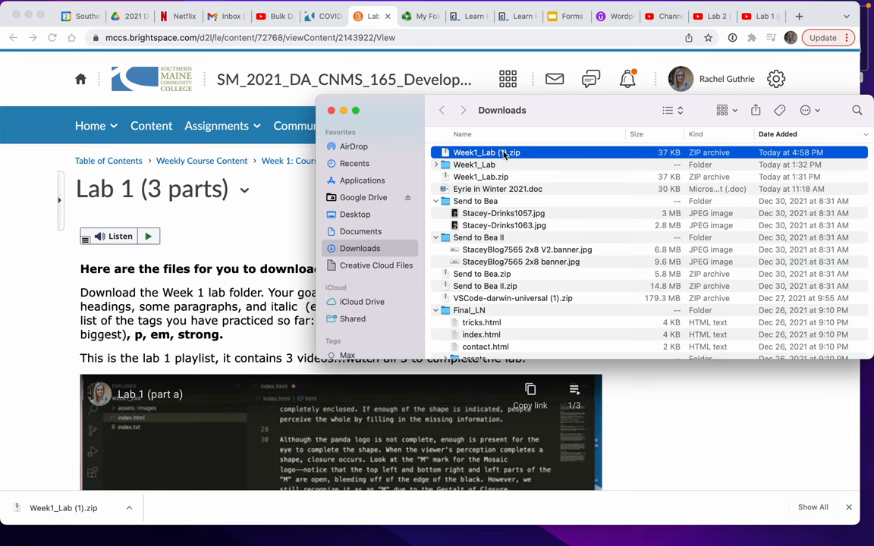
Step: Extract Week1_Lab (1).zip in Downloads and select the resulting Week1_Lab folder
{"action": "double_click", "coordinate": [456, 155]}
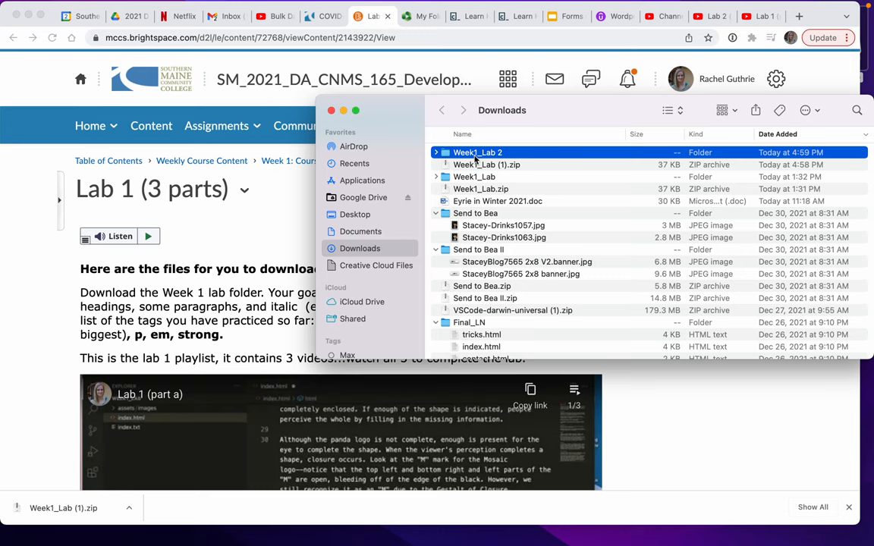
{"action": "left_click", "coordinate": [448, 178]}
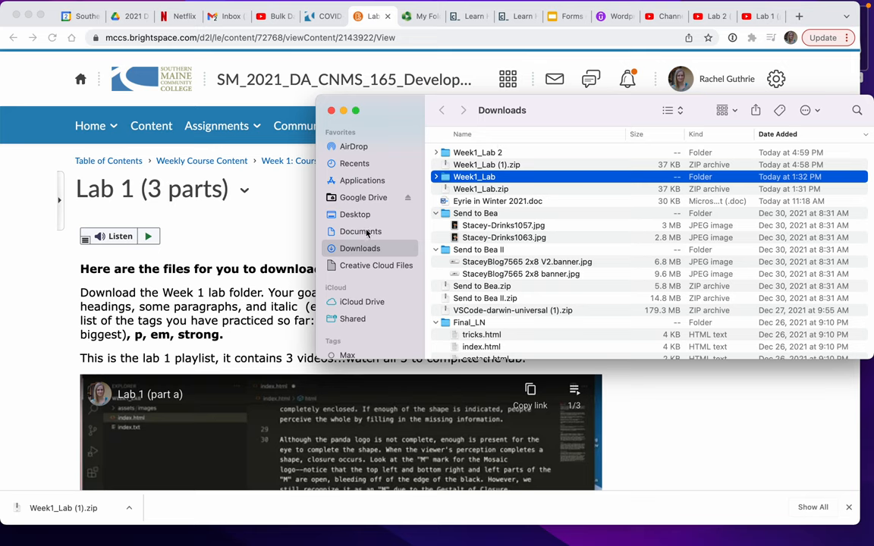
Step: Drag Week1_Lab into Week 1 of CNMS_165_Web_Production and verify it holds assets and index.txt
{"action": "left_click_drag", "start_coordinate": [447, 180], "coordinate": [354, 234]}
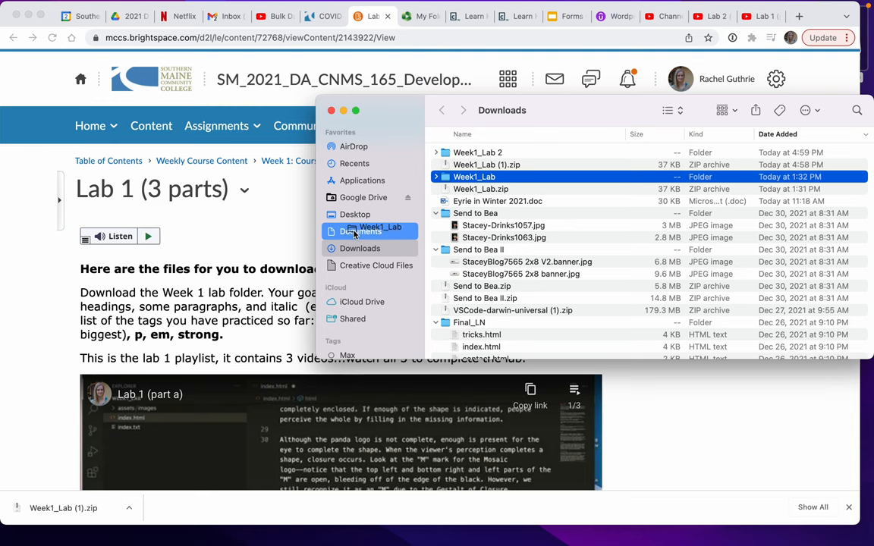
{"action": "left_click_drag", "start_coordinate": [354, 235], "coordinate": [478, 177]}
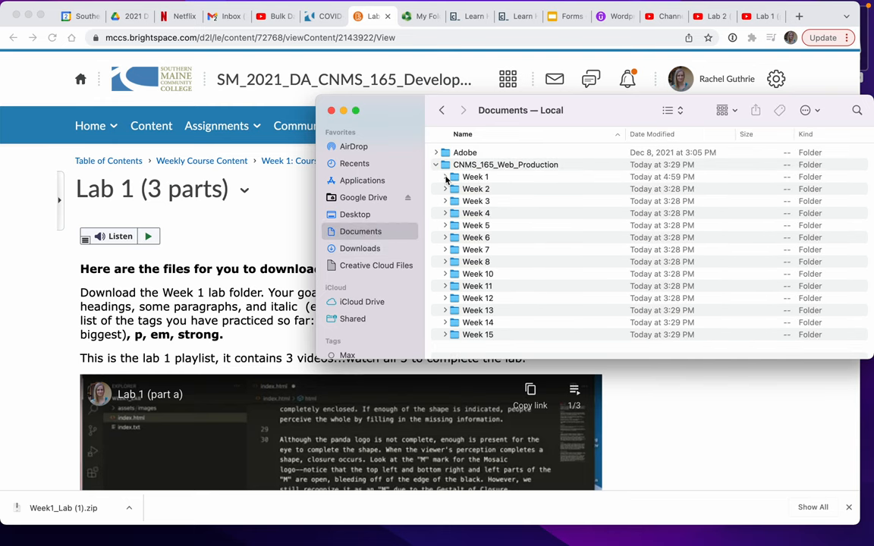
{"action": "left_click", "coordinate": [445, 177]}
{"action": "left_click", "coordinate": [470, 189]}
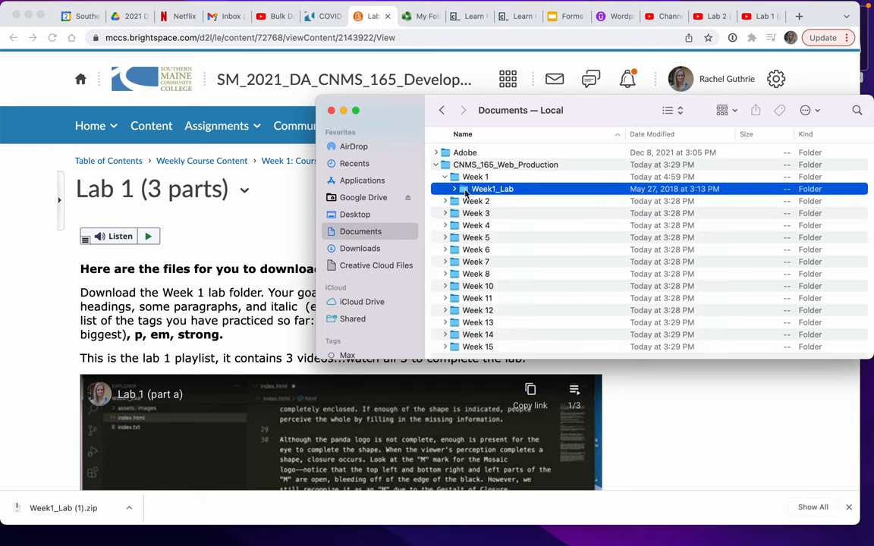
{"action": "left_click", "coordinate": [454, 189]}
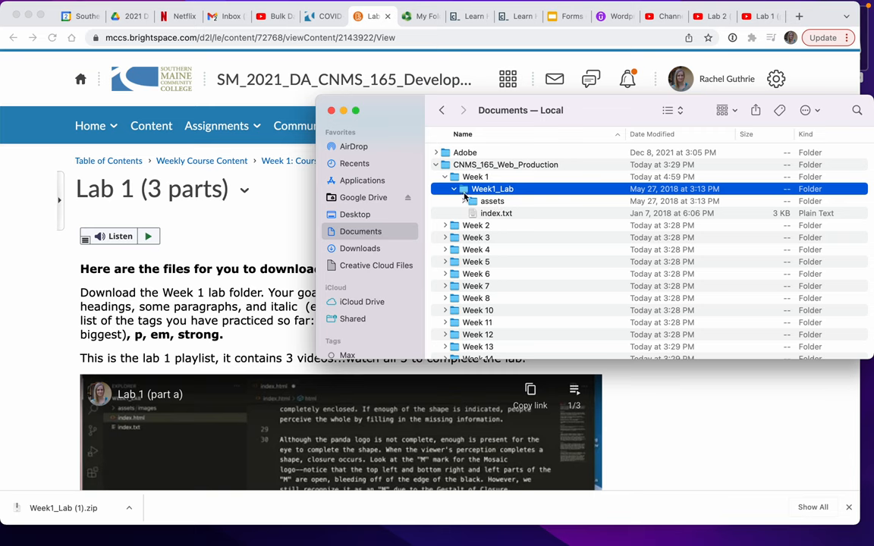
{"action": "left_click", "coordinate": [455, 189]}
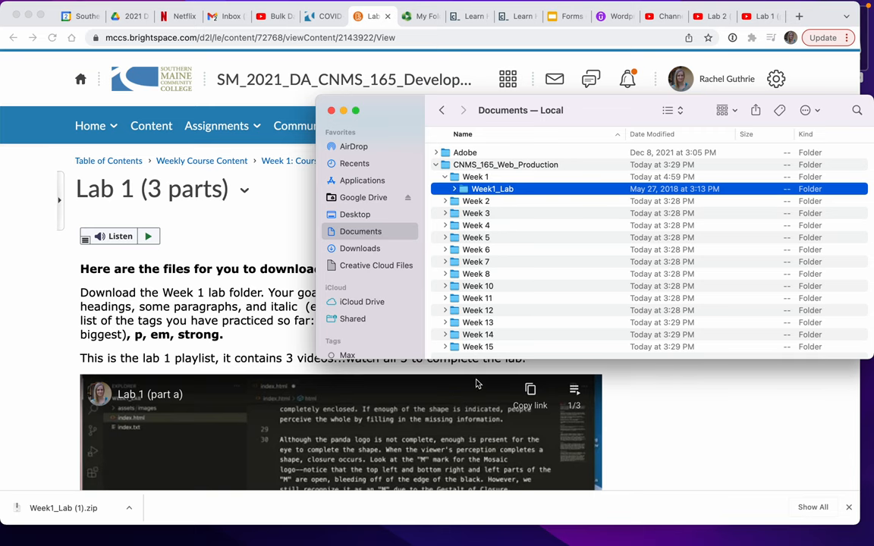
Step: Close Finder, bring Visual Studio Code up enlarged to fill the screen, and list the File commands
{"action": "left_click", "coordinate": [331, 110]}
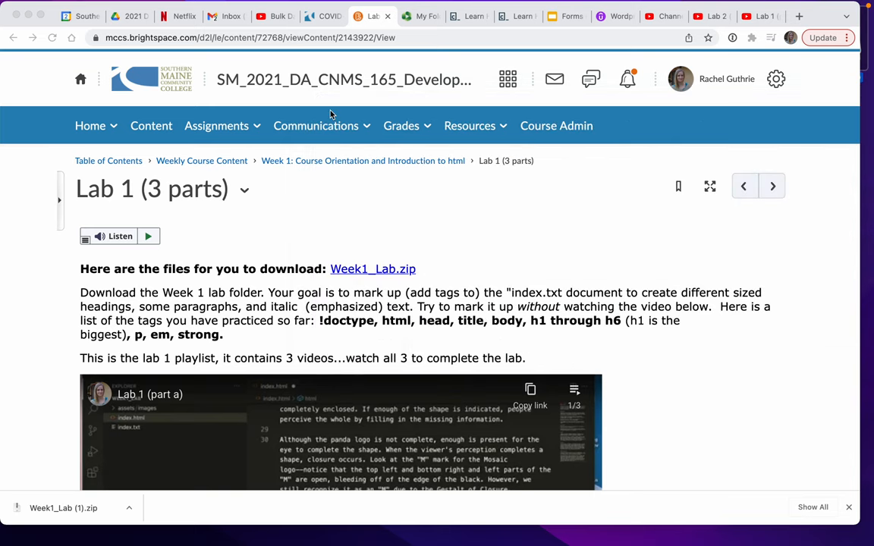
{"action": "mouse_move", "coordinate": [567, 542]}
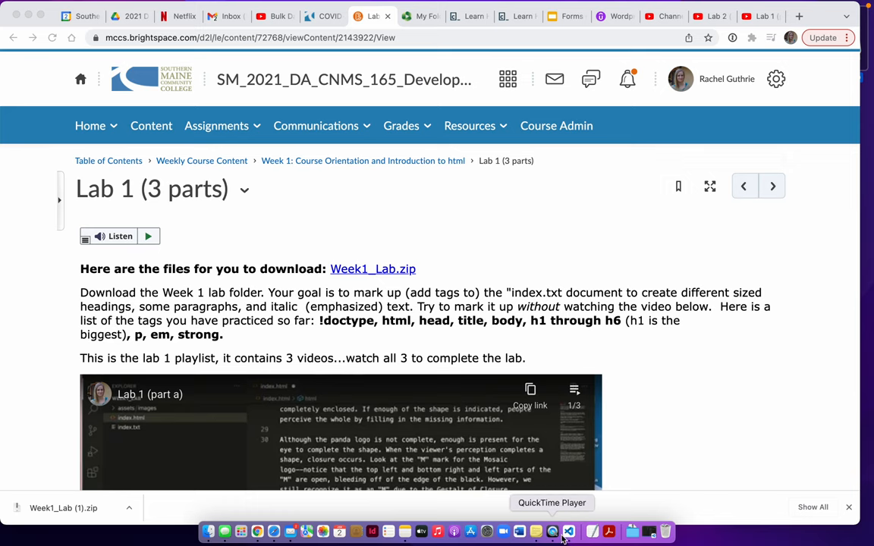
{"action": "left_click", "coordinate": [567, 532]}
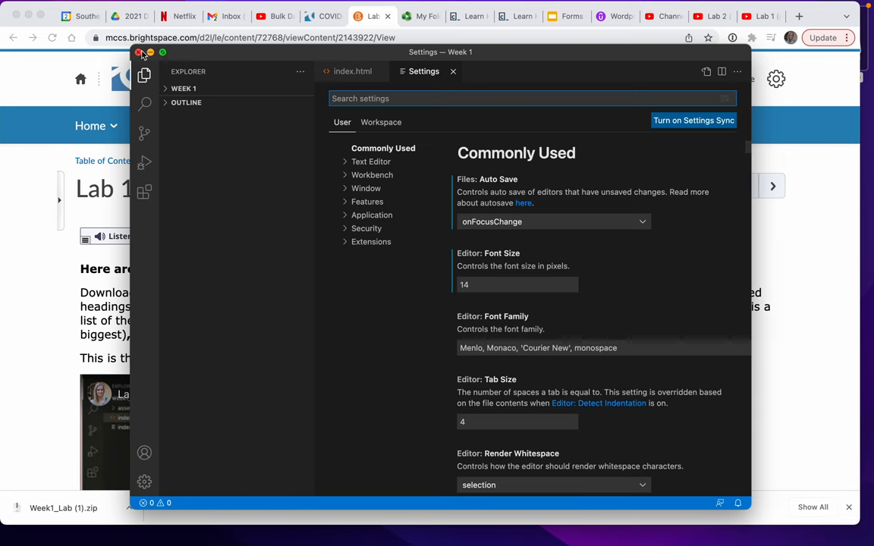
{"action": "left_click_drag", "start_coordinate": [131, 46], "coordinate": [3, 3]}
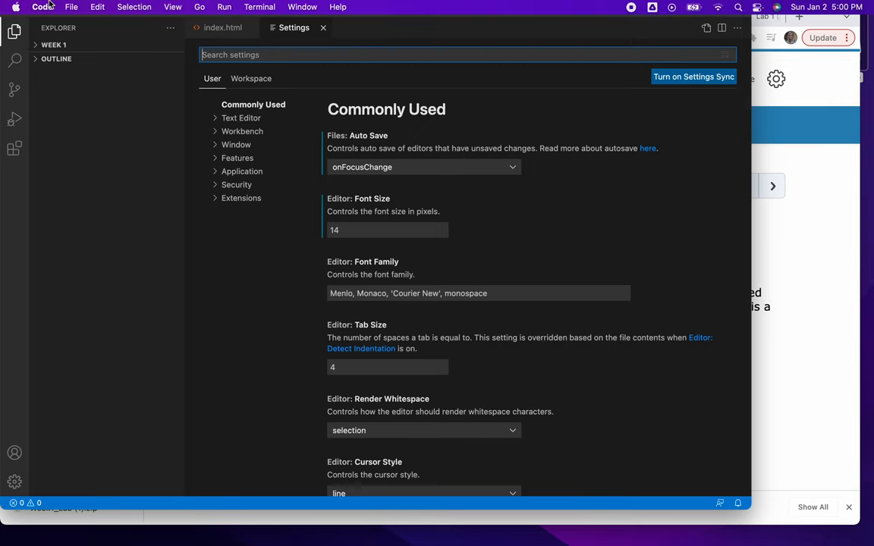
{"action": "left_click", "coordinate": [71, 7]}
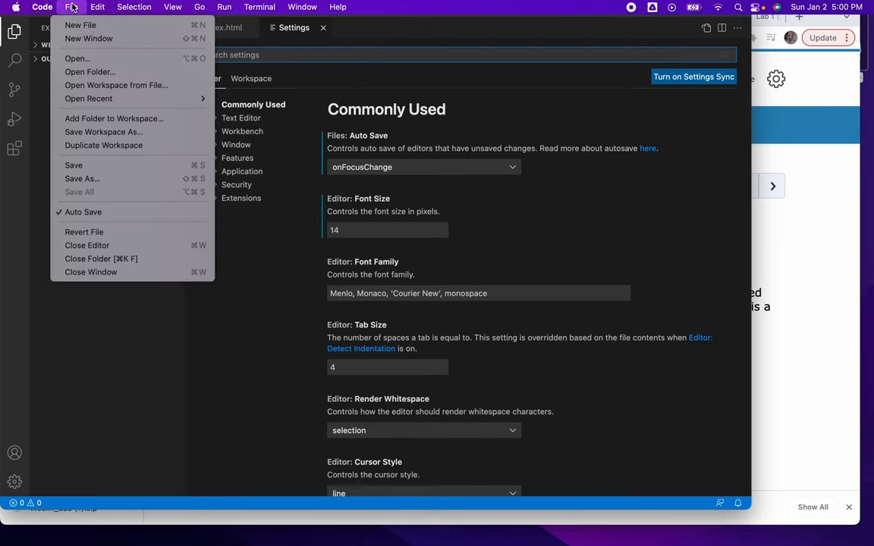
Step: Open Documents/CNMS_165_Web_Production/Week 1/Week1_Lab as the VS Code workspace folder
{"action": "left_click", "coordinate": [81, 72]}
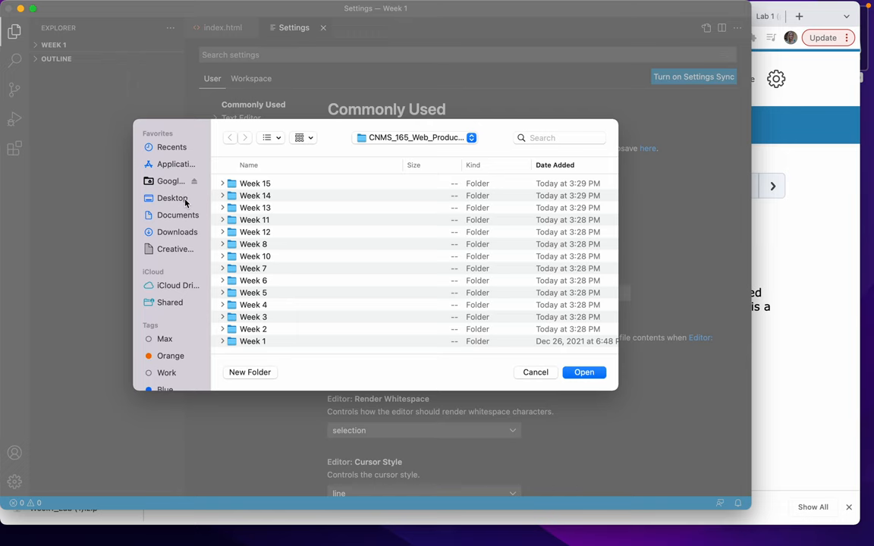
{"action": "left_click", "coordinate": [169, 216]}
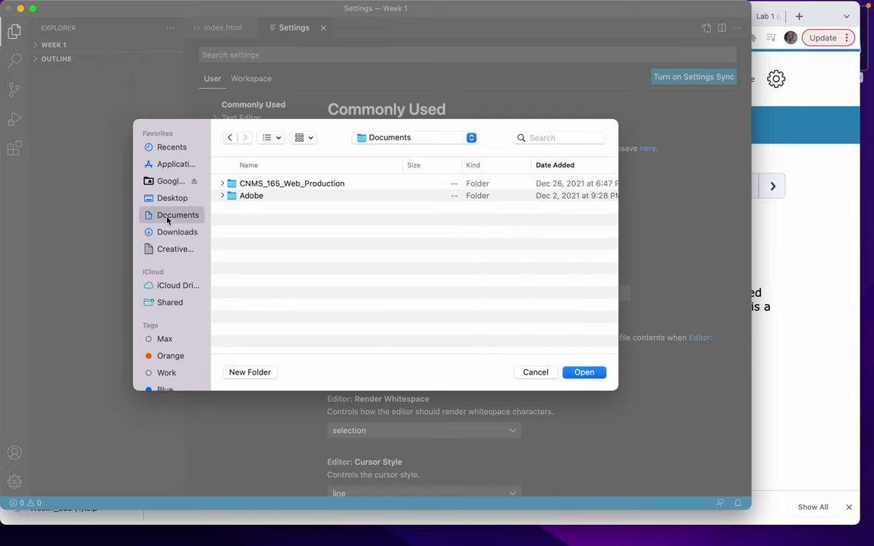
{"action": "double_click", "coordinate": [287, 185]}
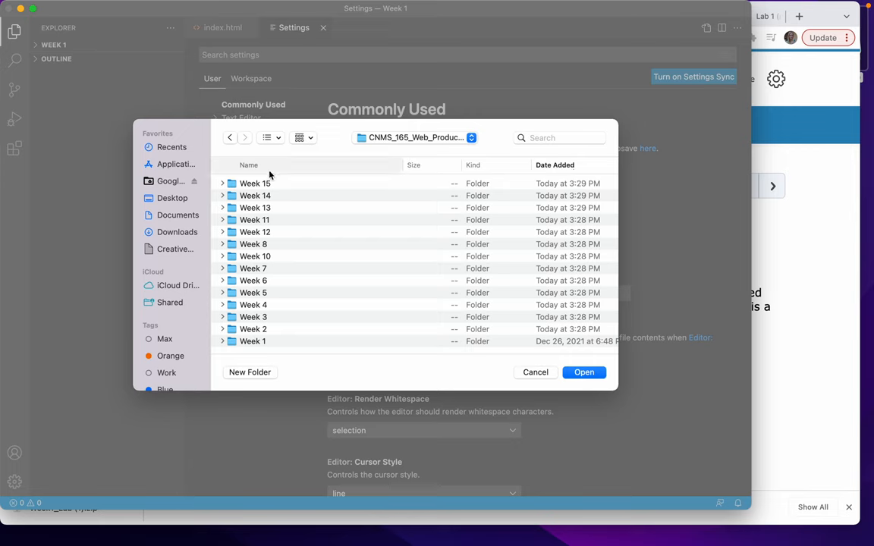
{"action": "left_click", "coordinate": [245, 165]}
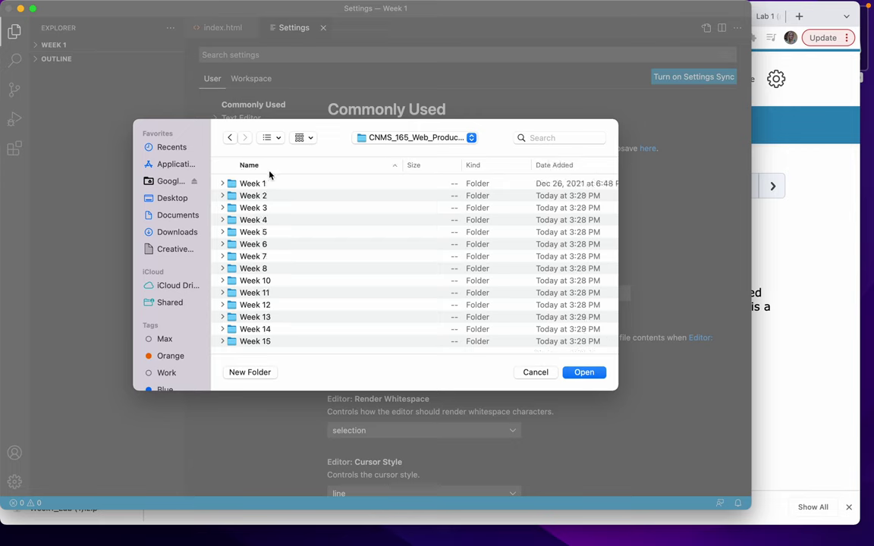
{"action": "left_click", "coordinate": [223, 184]}
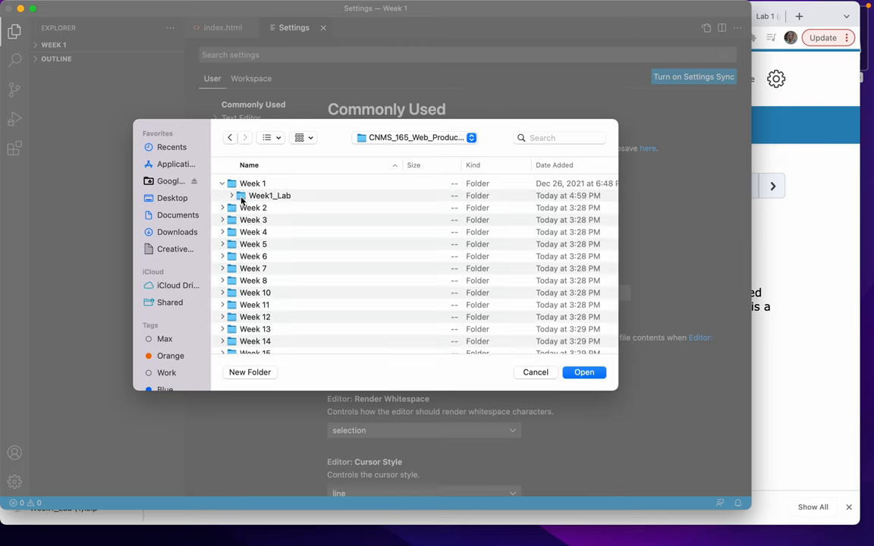
{"action": "left_click", "coordinate": [242, 200]}
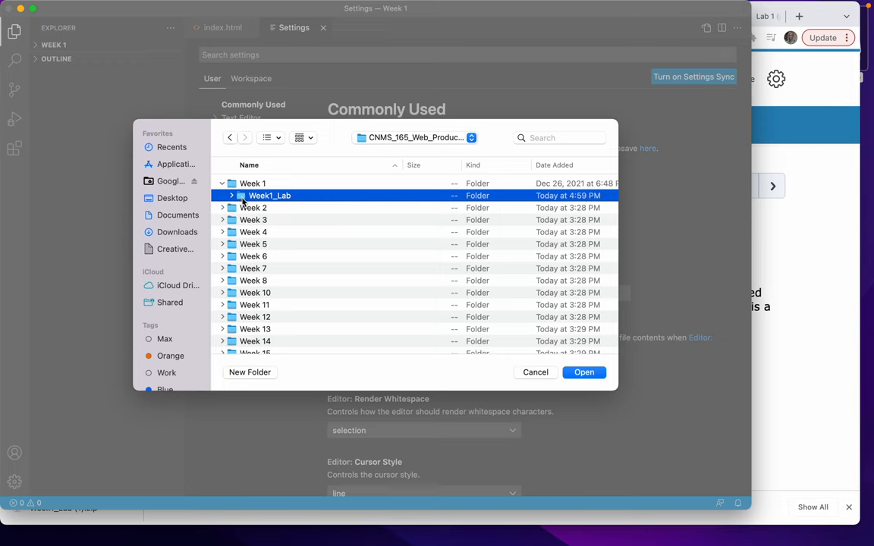
{"action": "left_click", "coordinate": [231, 196]}
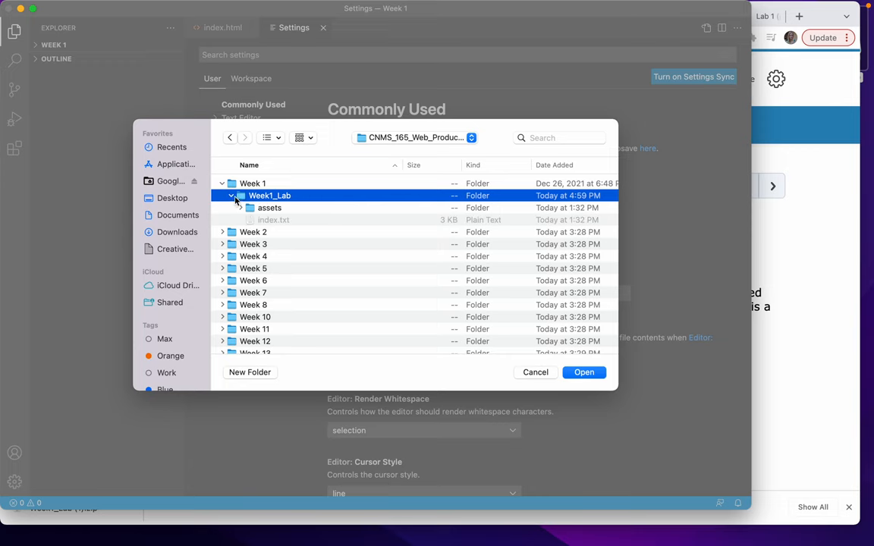
{"action": "left_click", "coordinate": [231, 196]}
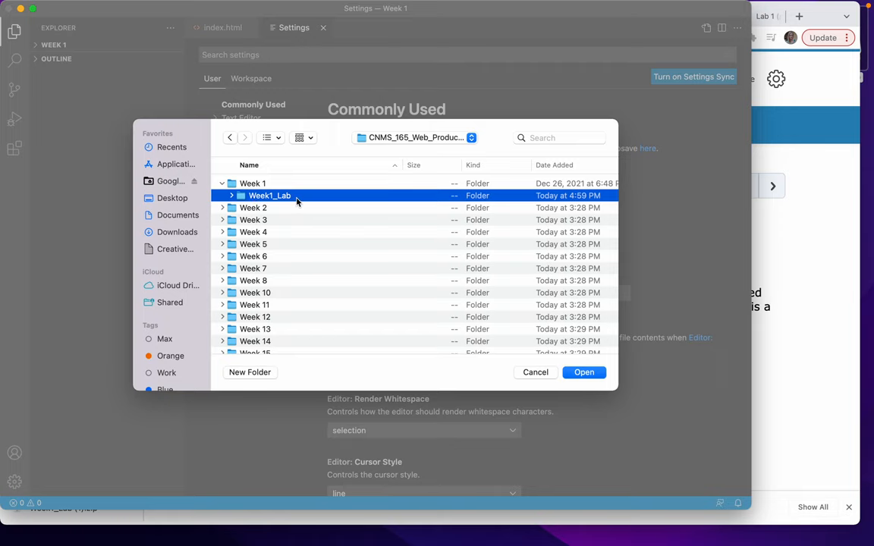
{"action": "left_click", "coordinate": [598, 374]}
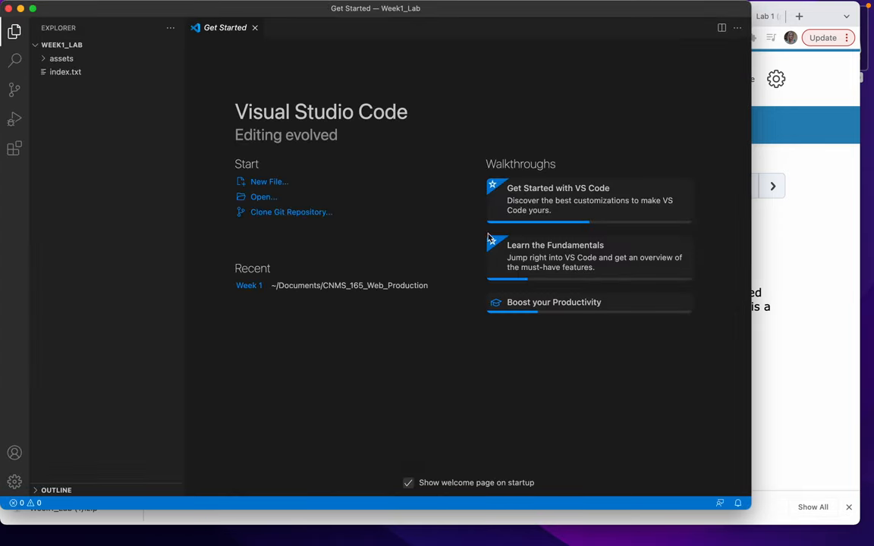
Step: Open index.txt in the editor, expand assets/images to review the gif files, then close the window
{"action": "left_click", "coordinate": [45, 59]}
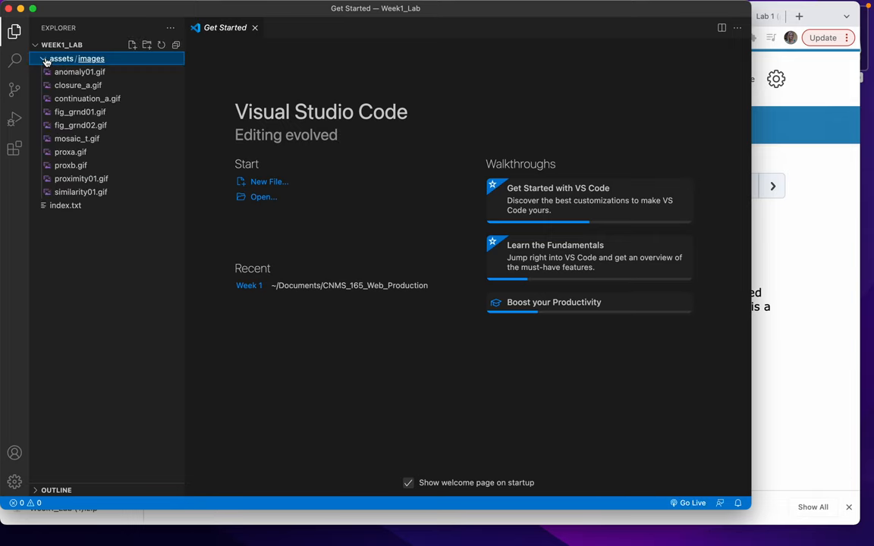
{"action": "left_click", "coordinate": [46, 60]}
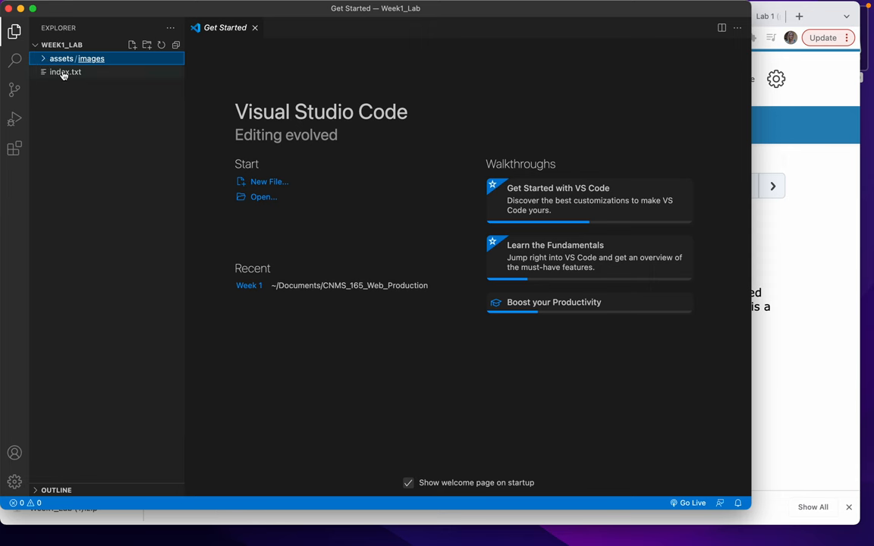
{"action": "left_click", "coordinate": [64, 73]}
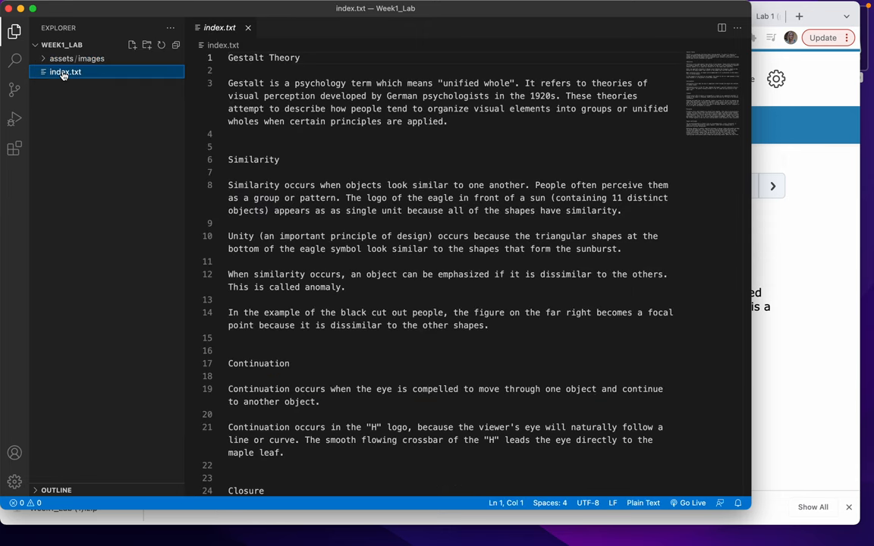
{"action": "left_click", "coordinate": [61, 60]}
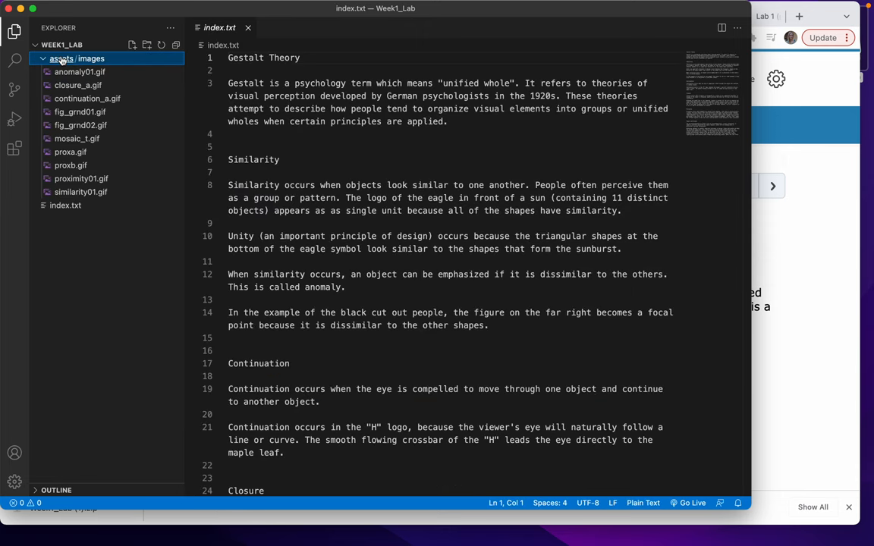
{"action": "left_click", "coordinate": [96, 61]}
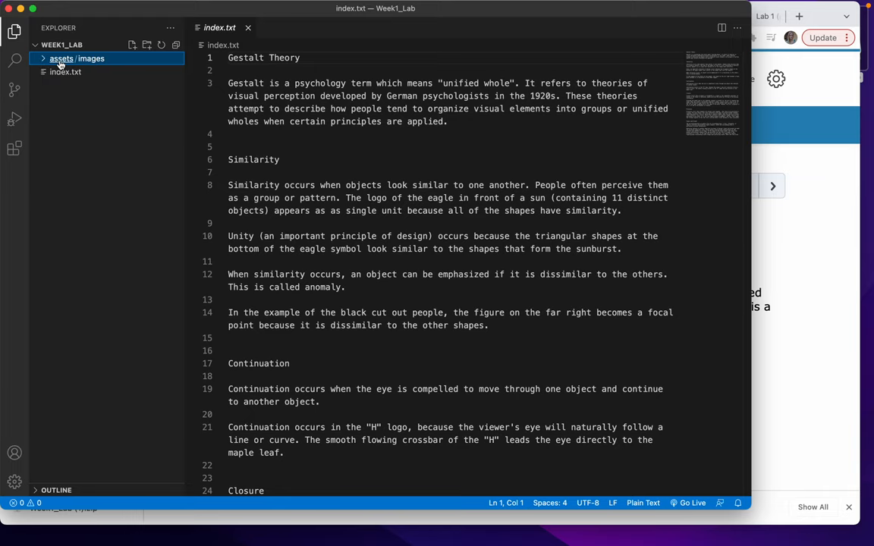
{"action": "left_click", "coordinate": [60, 64]}
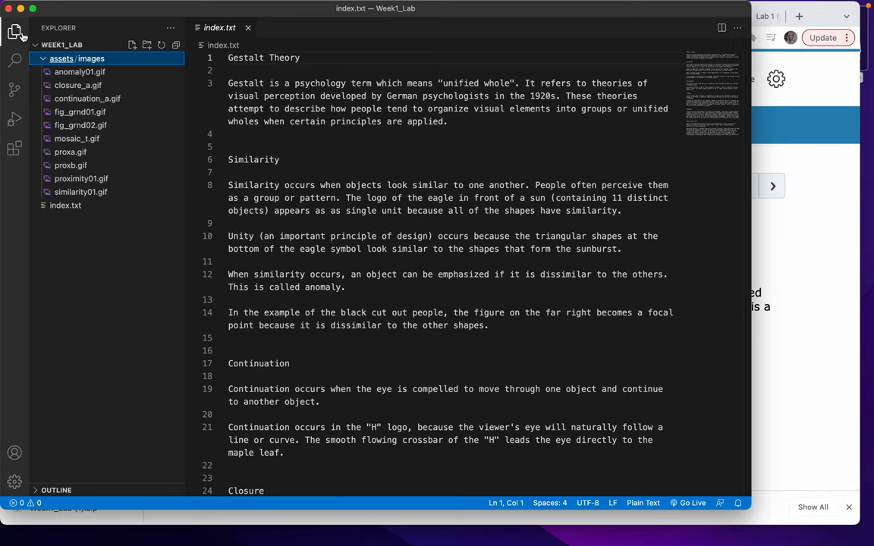
{"action": "left_click", "coordinate": [9, 9]}
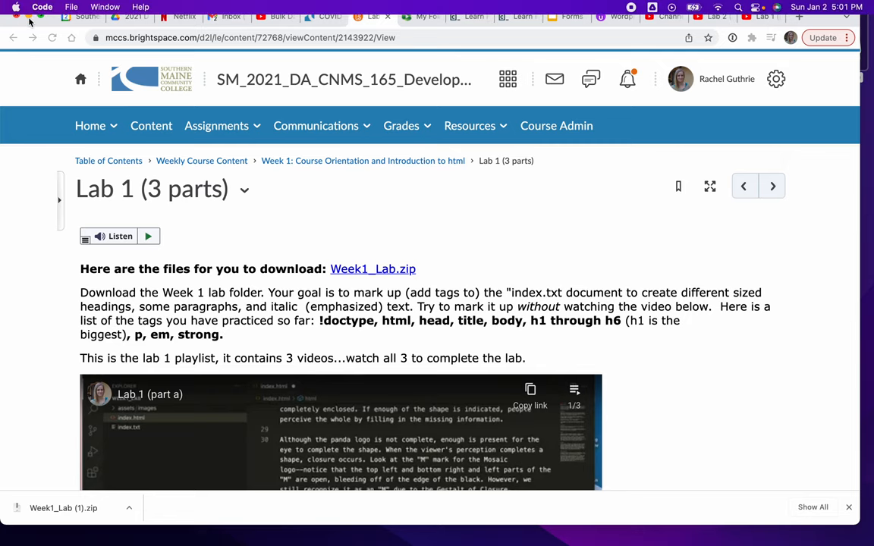
Step: In the Cmd+O chooser, expand CNMS_165_Web_Production in Documents to list Week 1 through Week 14
{"action": "key", "text": "super+o"}
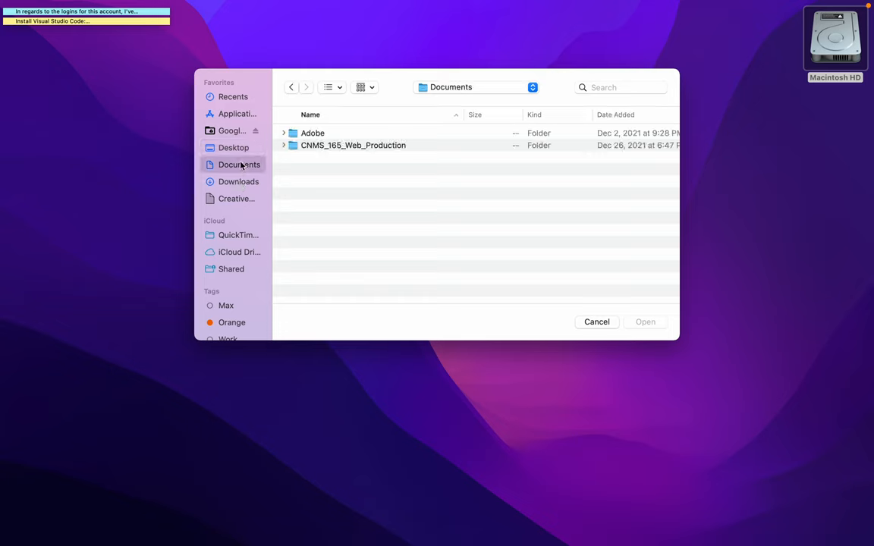
{"action": "left_click", "coordinate": [315, 146]}
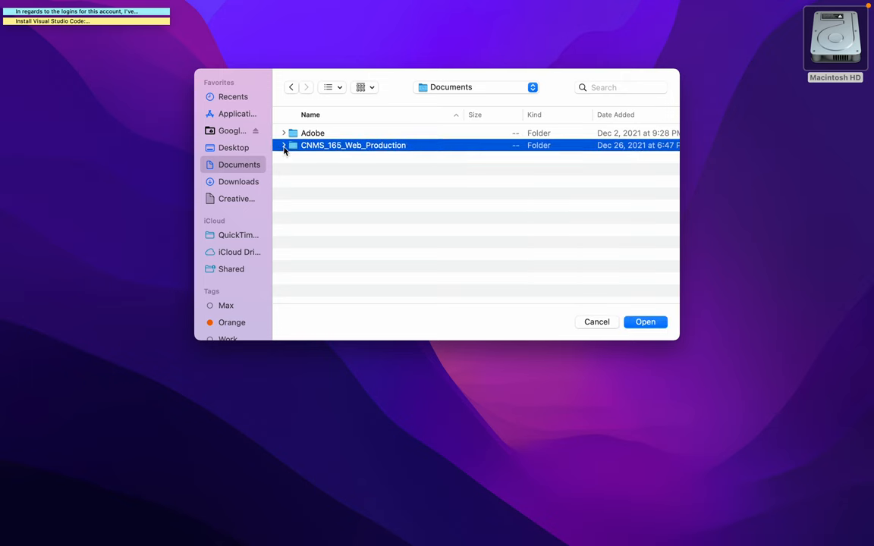
{"action": "left_click", "coordinate": [283, 145]}
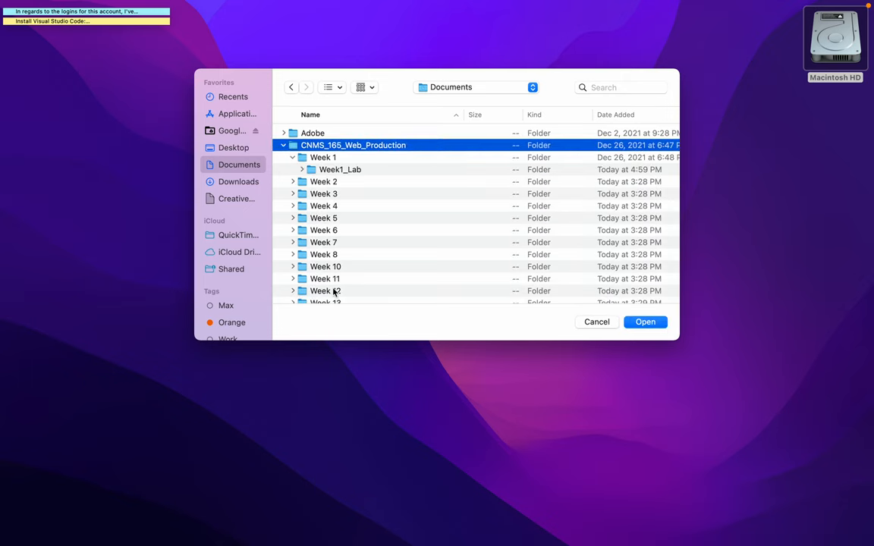
{"action": "left_click", "coordinate": [292, 157]}
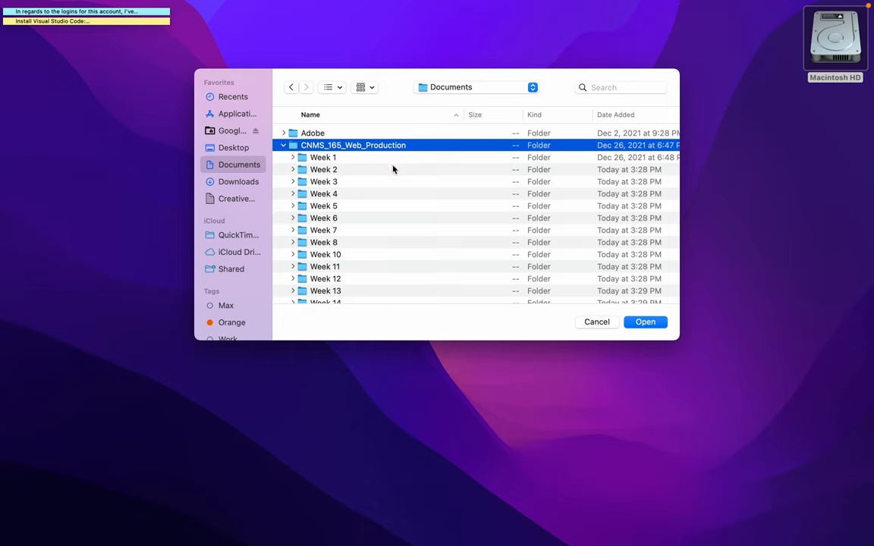